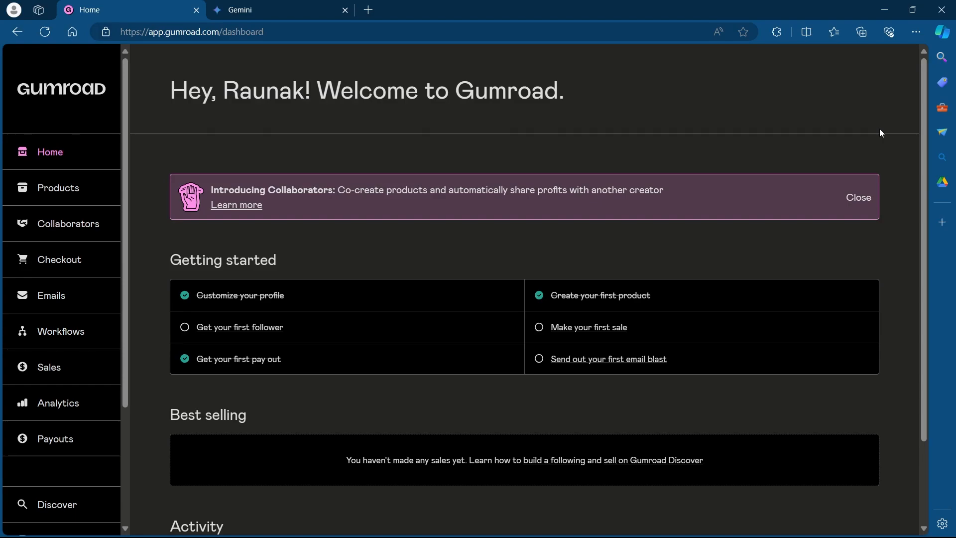
Start a new product from the Products page and look over its name, product type and price fields.
{"action": "left_click", "coordinate": [55, 192]}
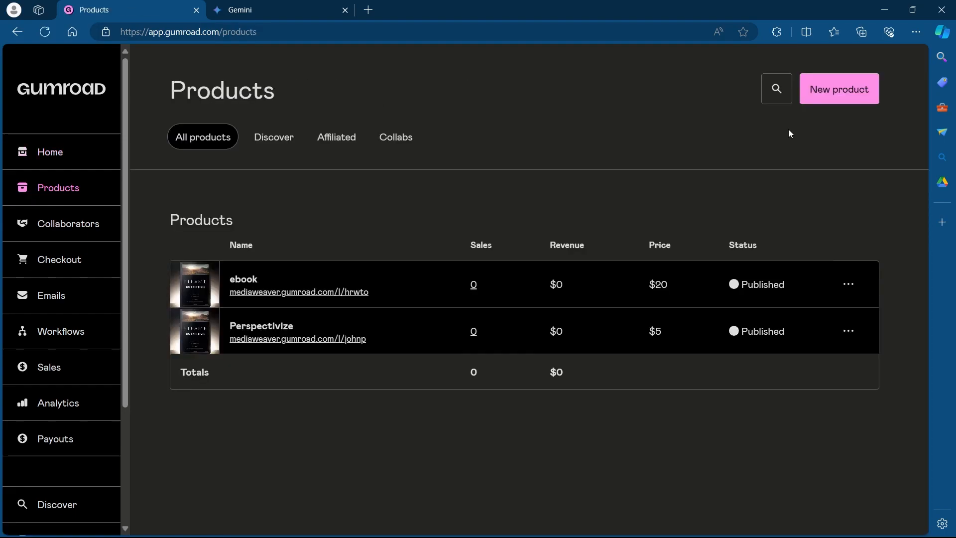
{"action": "left_click", "coordinate": [839, 90]}
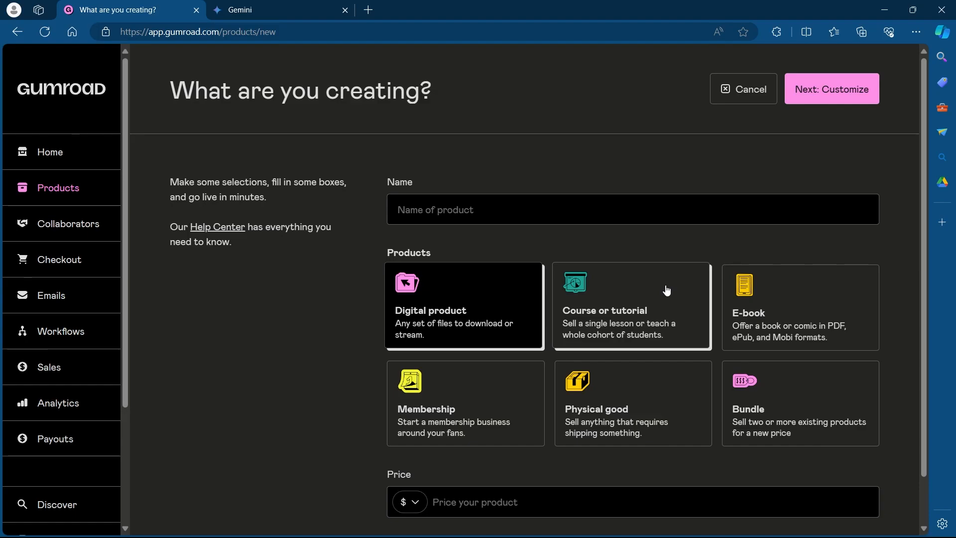
{"action": "scroll", "coordinate": [419, 129], "scroll_direction": "down", "scroll_amount": 1}
{"action": "left_click", "coordinate": [439, 157]}
{"action": "scroll", "coordinate": [458, 319], "scroll_direction": "up", "scroll_amount": 1}
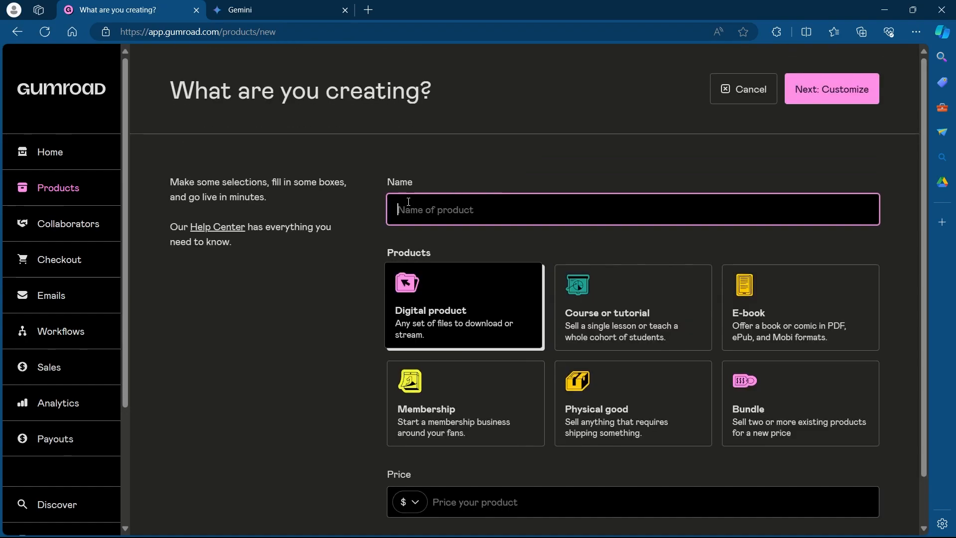
{"action": "scroll", "coordinate": [477, 476], "scroll_direction": "down", "scroll_amount": 1}
{"action": "left_click", "coordinate": [477, 461]}
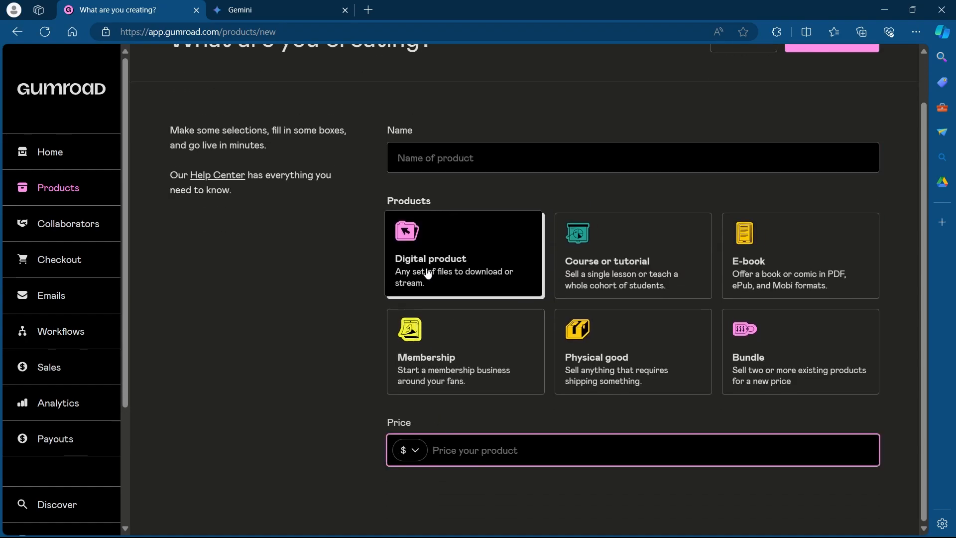
{"action": "scroll", "coordinate": [648, 189], "scroll_direction": "up", "scroll_amount": 1}
{"action": "left_click", "coordinate": [438, 209]}
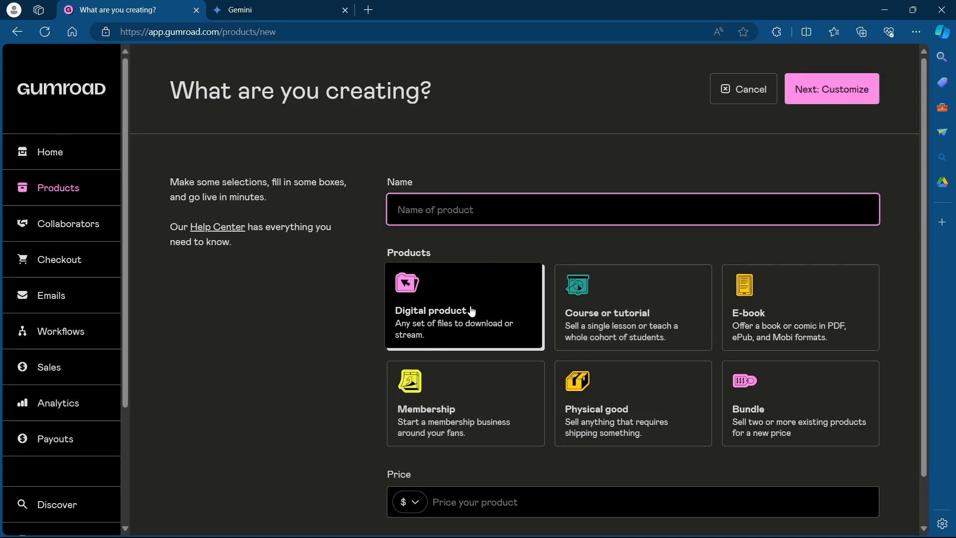
Create a digital product named "E book" priced at $40 and continue to its customization page.
{"action": "left_click", "coordinate": [451, 305]}
{"action": "left_click", "coordinate": [465, 210]}
{"action": "type", "text": "E book"}
{"action": "key", "text": "Tab"}
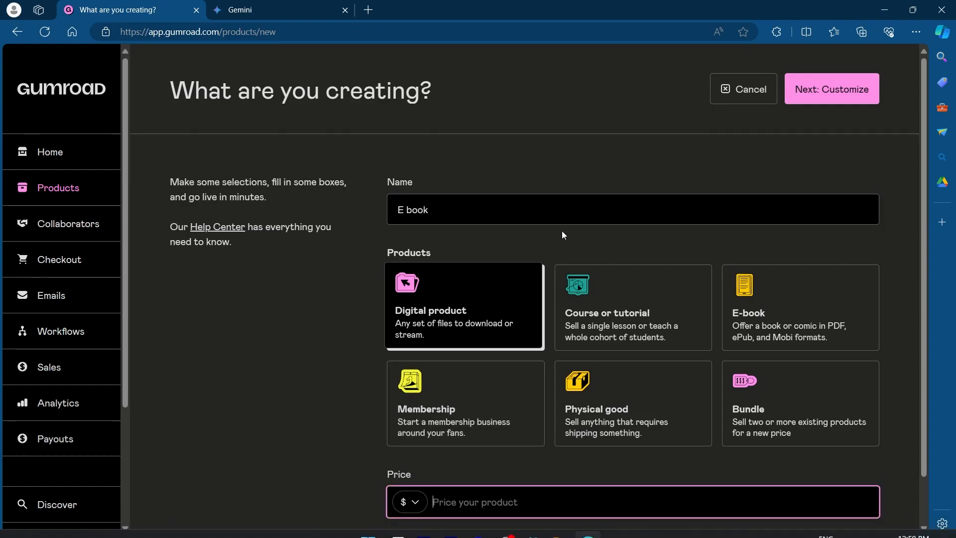
{"action": "type", "text": "40"}
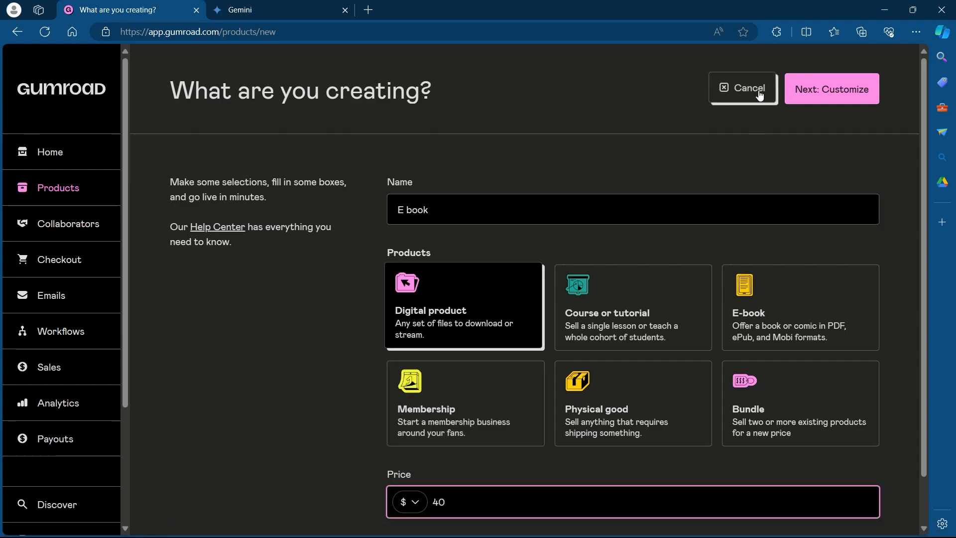
{"action": "left_click", "coordinate": [844, 91]}
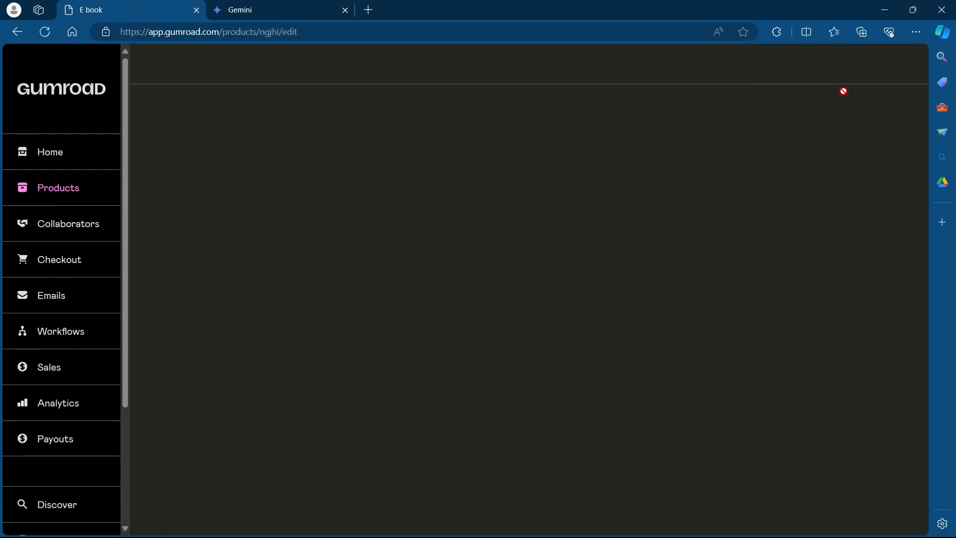
Enter "anything" as the product description.
{"action": "scroll", "coordinate": [516, 234], "scroll_direction": "down", "scroll_amount": 1}
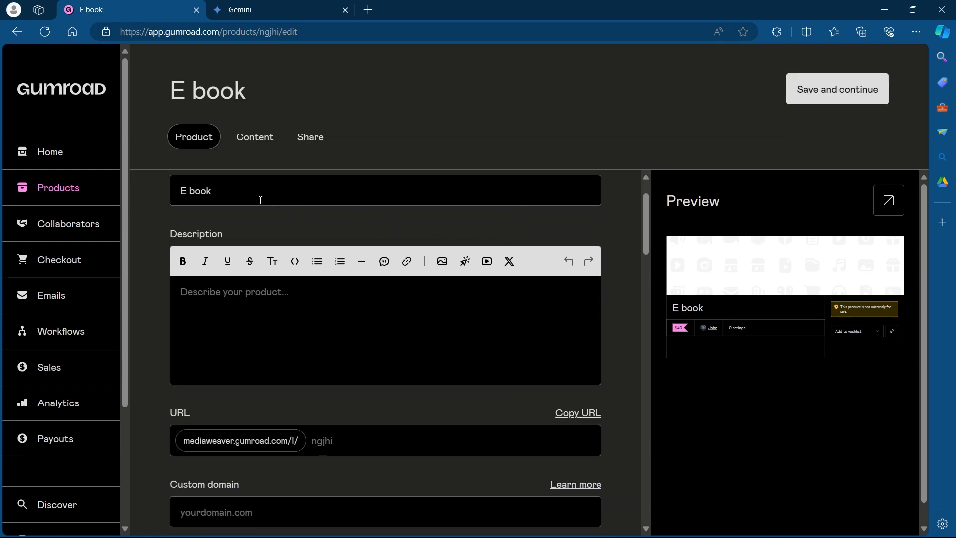
{"action": "scroll", "coordinate": [258, 197], "scroll_direction": "up", "scroll_amount": 1}
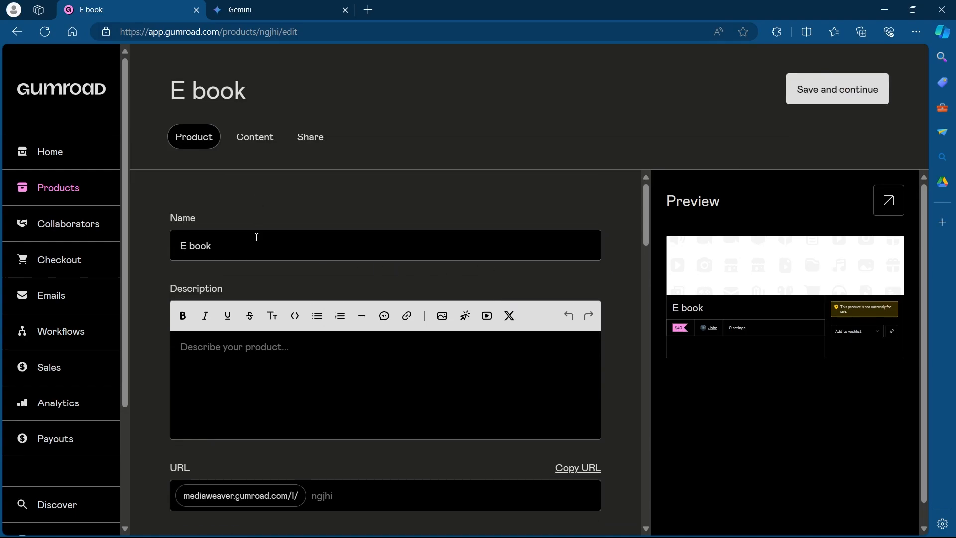
{"action": "scroll", "coordinate": [258, 259], "scroll_direction": "down", "scroll_amount": 1}
{"action": "left_click", "coordinate": [259, 294]}
{"action": "type", "text": "anything"}
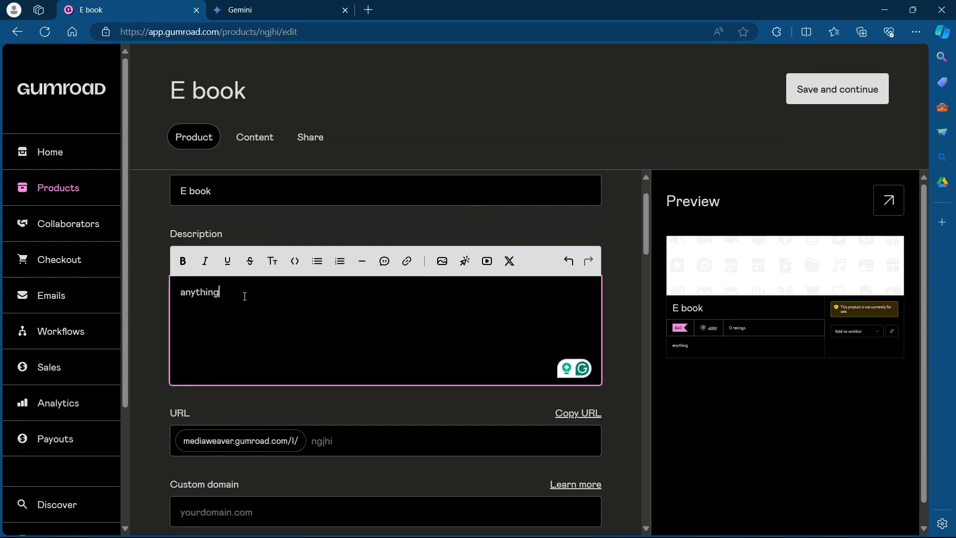
Upload BOOKCOVER.png from the computer's Desktop folder as the product cover image.
{"action": "scroll", "coordinate": [247, 297], "scroll_direction": "down", "scroll_amount": 4}
{"action": "scroll", "coordinate": [280, 312], "scroll_direction": "up", "scroll_amount": 2}
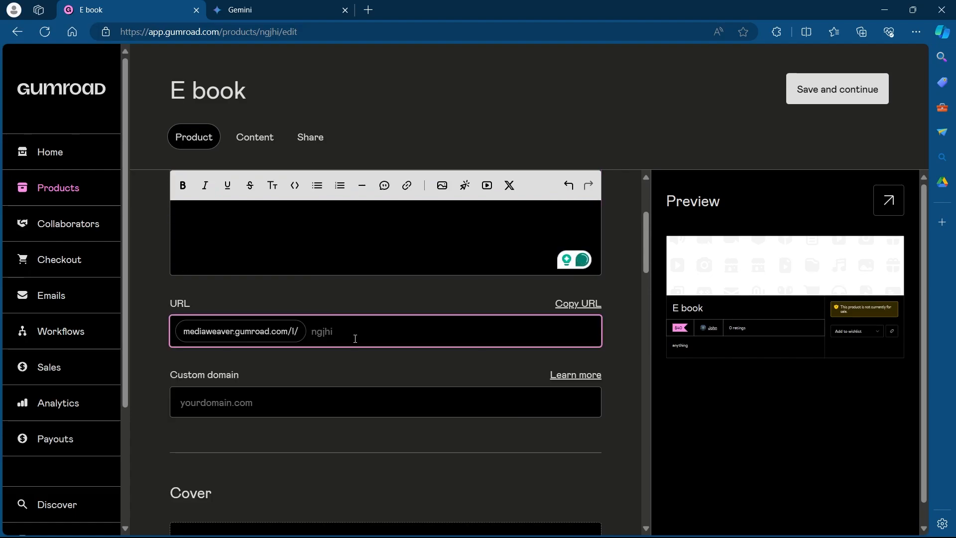
{"action": "scroll", "coordinate": [273, 309], "scroll_direction": "down", "scroll_amount": 5}
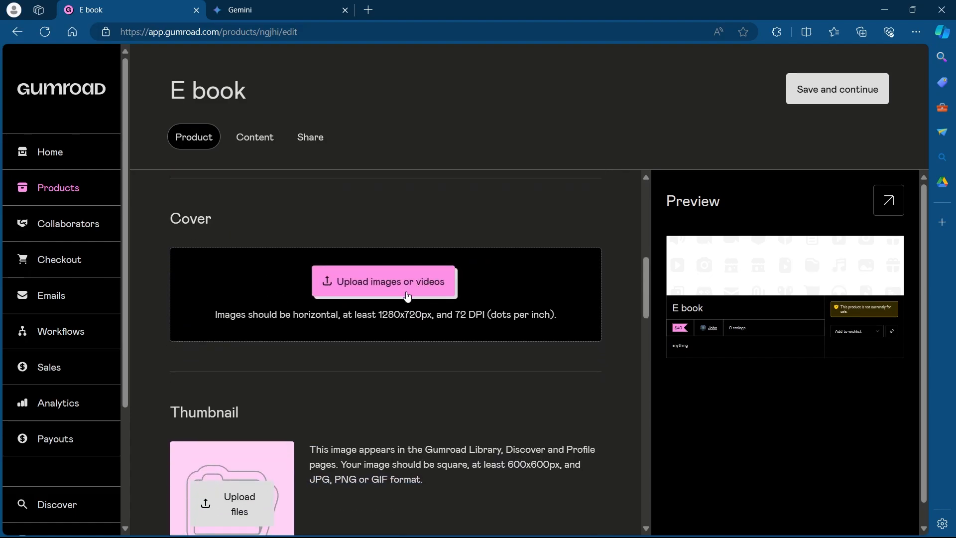
{"action": "left_click", "coordinate": [369, 285]}
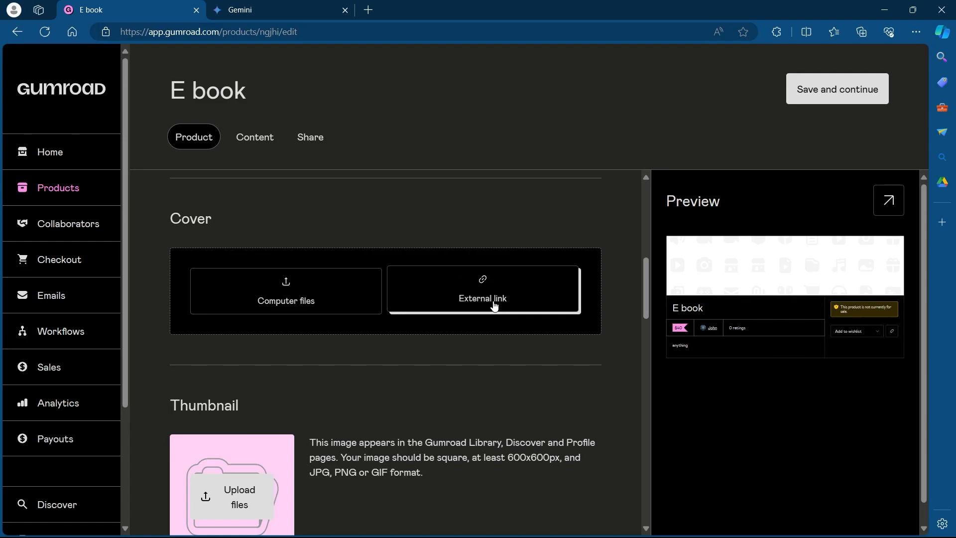
{"action": "left_click", "coordinate": [288, 298]}
{"action": "left_click", "coordinate": [120, 181]}
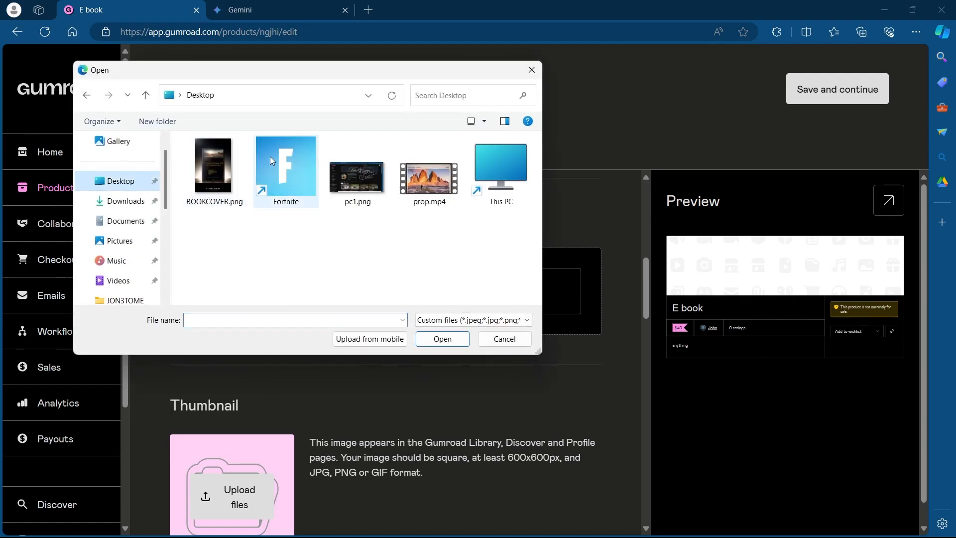
{"action": "left_click", "coordinate": [218, 166]}
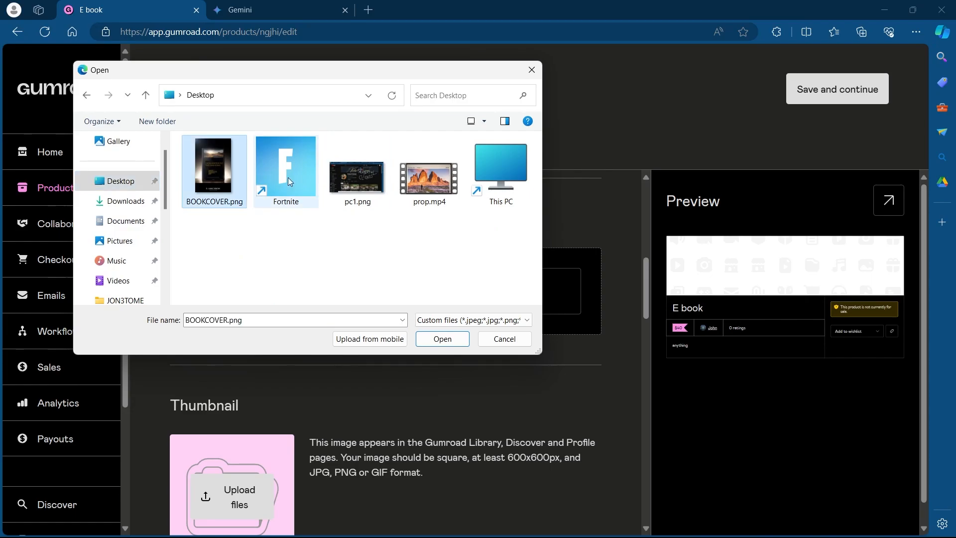
{"action": "left_click", "coordinate": [440, 339]}
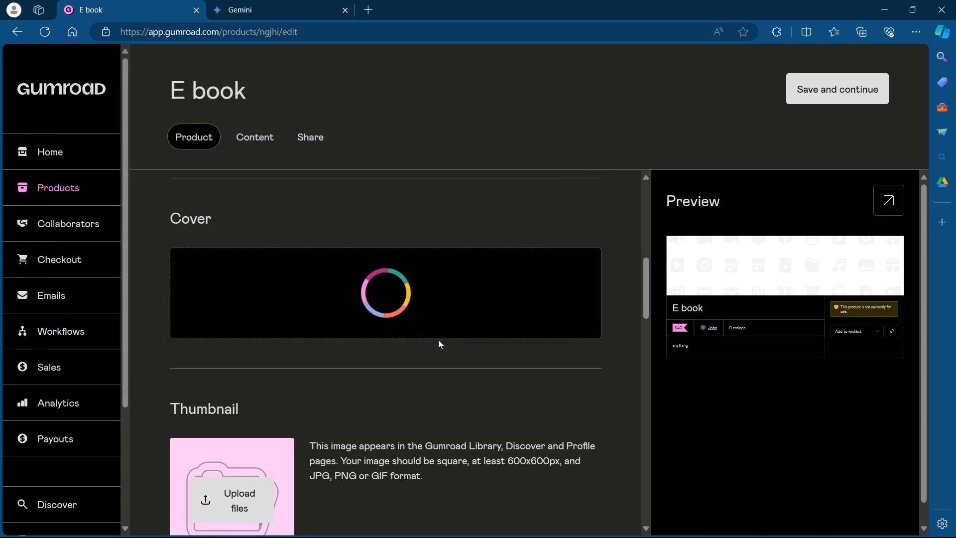
Upload BOOKCOVER.png from the computer as the product thumbnail.
{"action": "scroll", "coordinate": [438, 344], "scroll_direction": "down", "scroll_amount": 5}
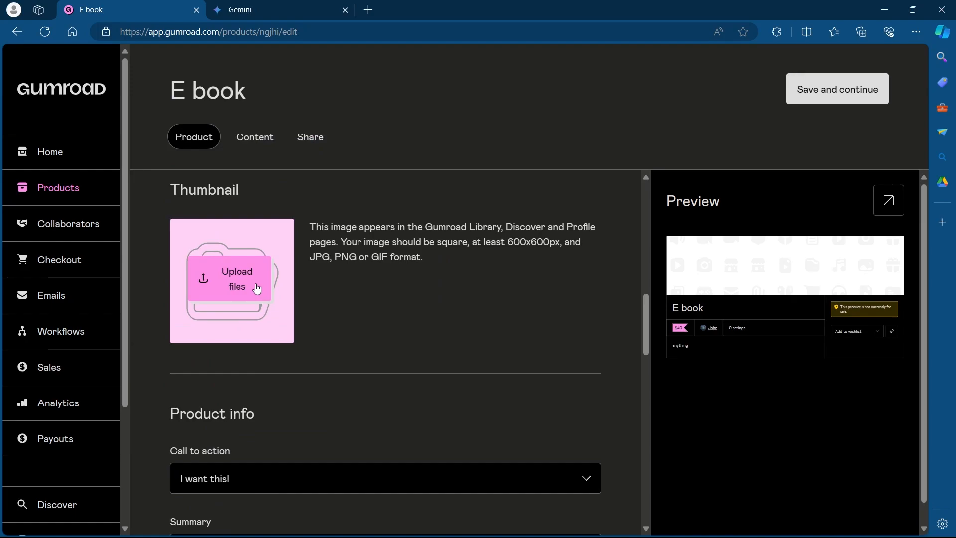
{"action": "scroll", "coordinate": [254, 287], "scroll_direction": "up", "scroll_amount": 1}
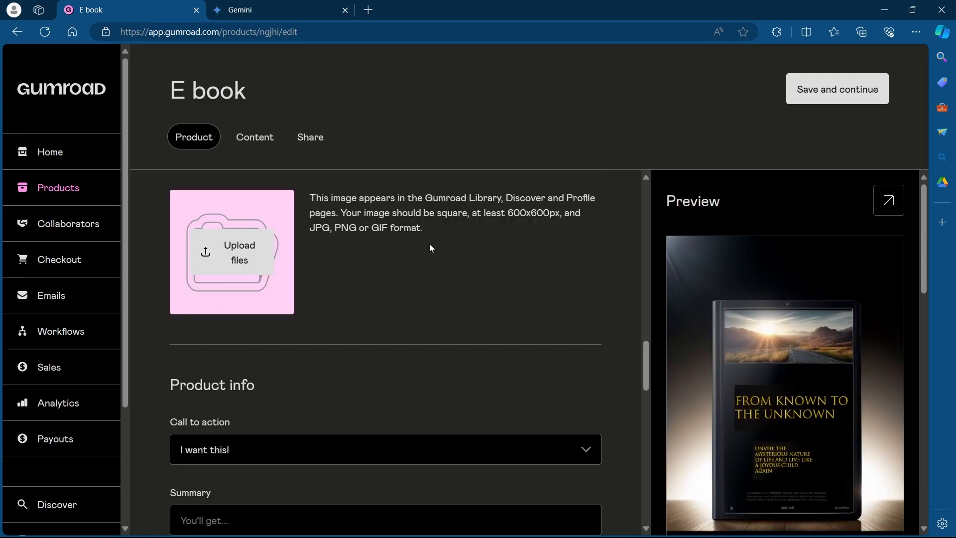
{"action": "left_click", "coordinate": [236, 257]}
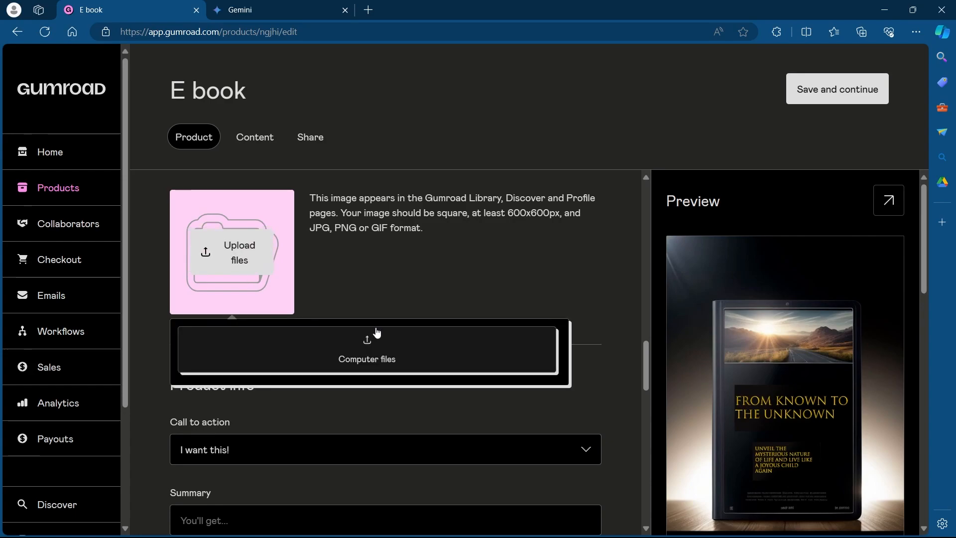
{"action": "left_click", "coordinate": [385, 351]}
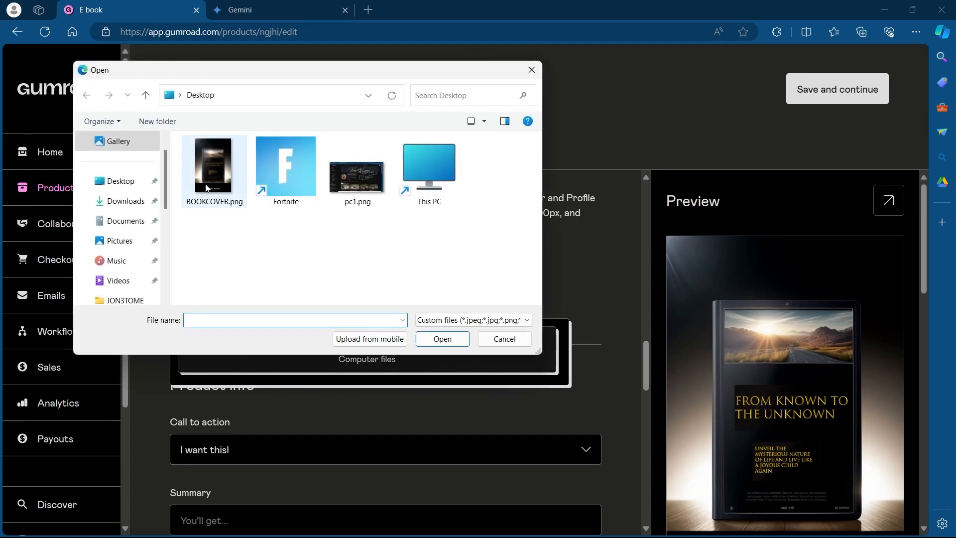
{"action": "double_click", "coordinate": [211, 167]}
Set the call to action to "Buy this" and fill the summary with "You'll get life enriching knowledge".
{"action": "scroll", "coordinate": [318, 221], "scroll_direction": "down", "scroll_amount": 3}
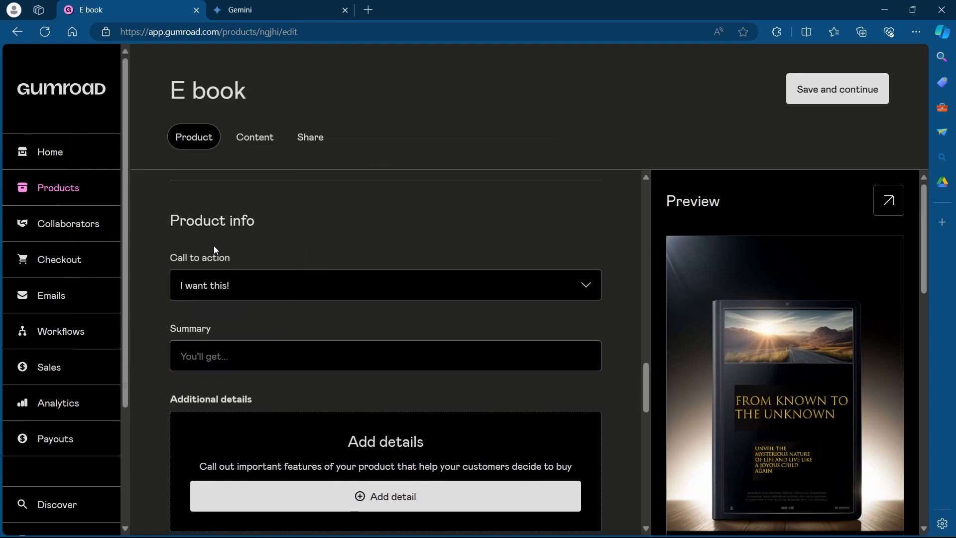
{"action": "left_click", "coordinate": [266, 290]}
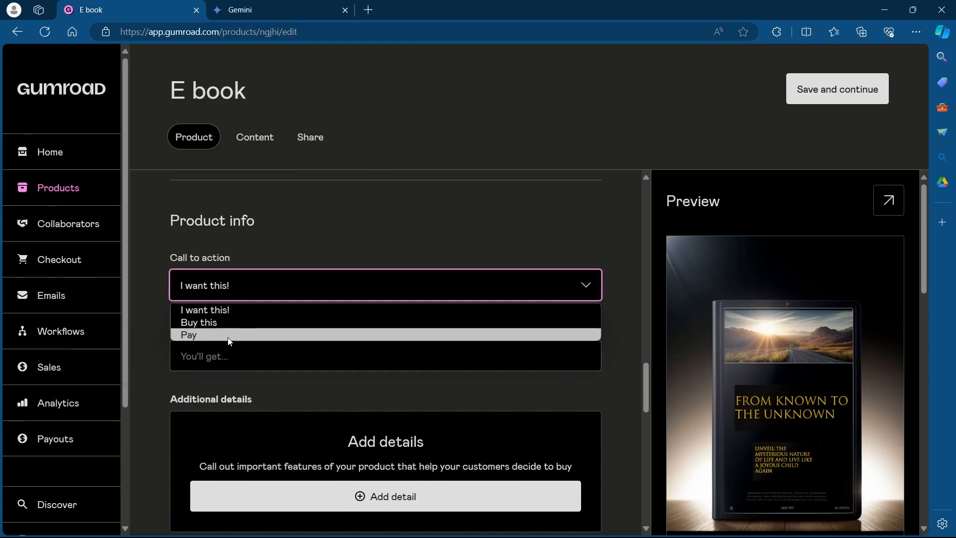
{"action": "left_click", "coordinate": [225, 323]}
{"action": "scroll", "coordinate": [237, 289], "scroll_direction": "down", "scroll_amount": 2}
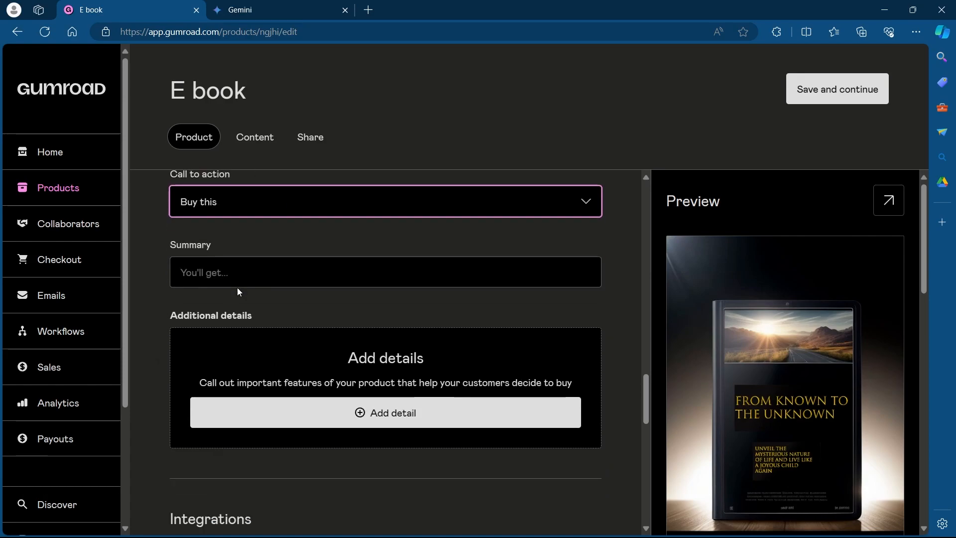
{"action": "left_click", "coordinate": [236, 252]}
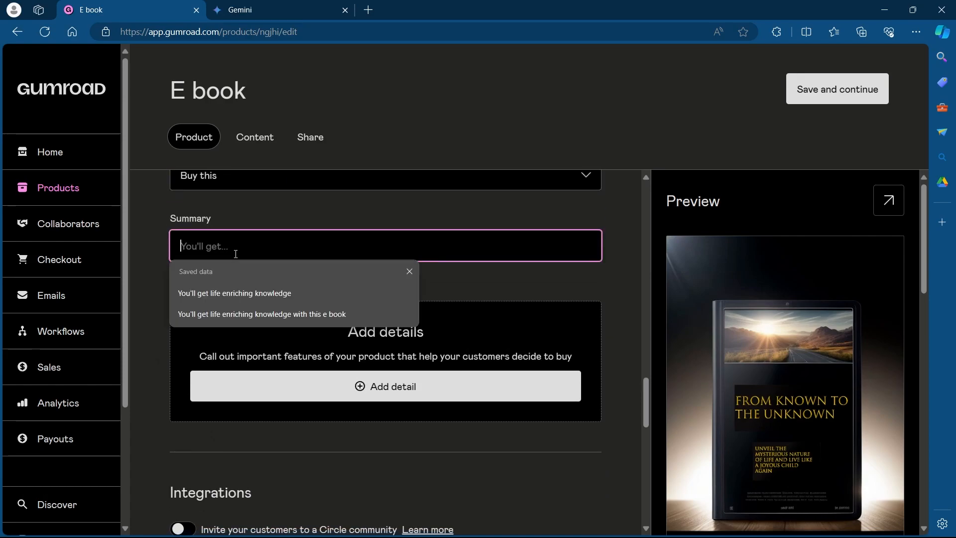
{"action": "left_click", "coordinate": [261, 294]}
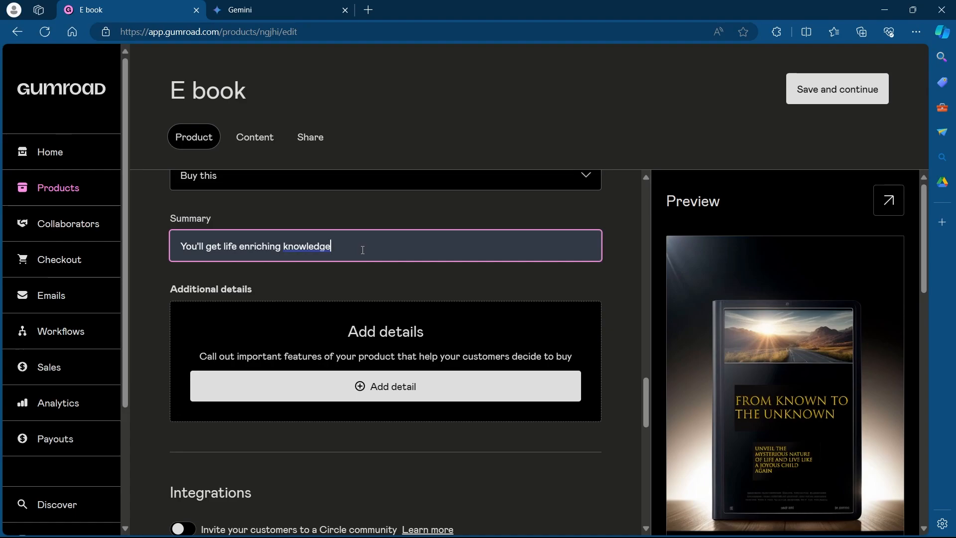
Add an additional product detail with the attribute "Page" and the value 100.
{"action": "scroll", "coordinate": [360, 252], "scroll_direction": "down", "scroll_amount": 1}
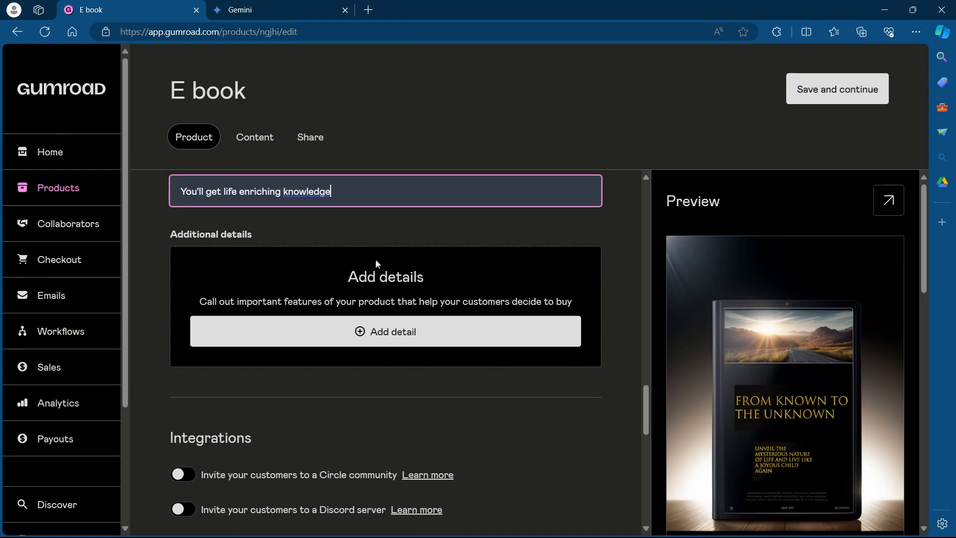
{"action": "left_click", "coordinate": [404, 333]}
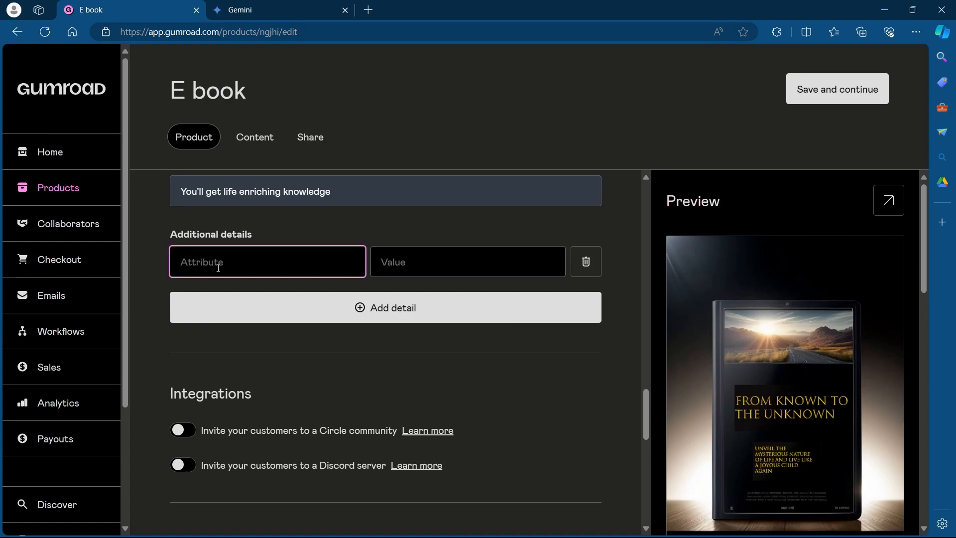
{"action": "type", "text": "Page"}
{"action": "left_click", "coordinate": [464, 270]}
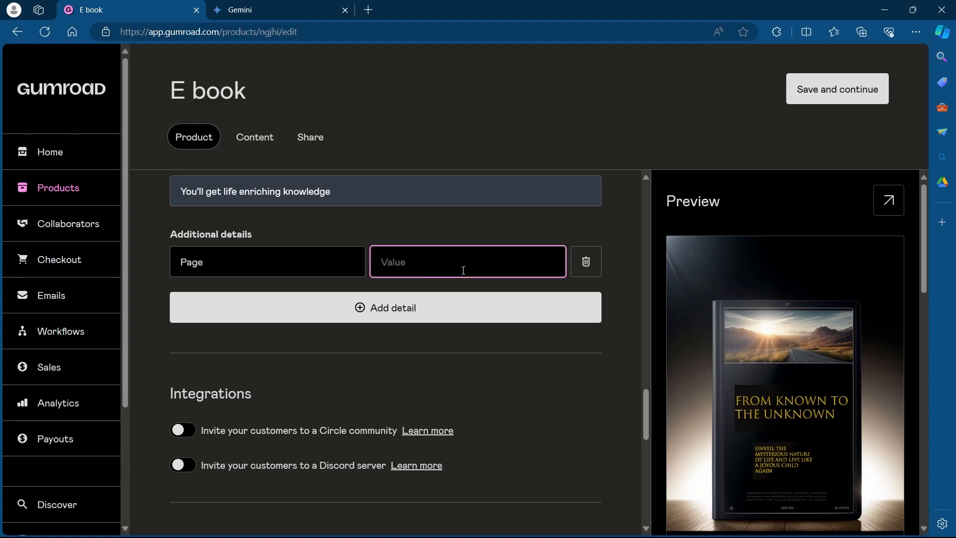
{"action": "type", "text": "100"}
Review the integrations, pricing, versions and settings sections, then save the product and continue to its content editor.
{"action": "scroll", "coordinate": [351, 360], "scroll_direction": "down", "scroll_amount": 3}
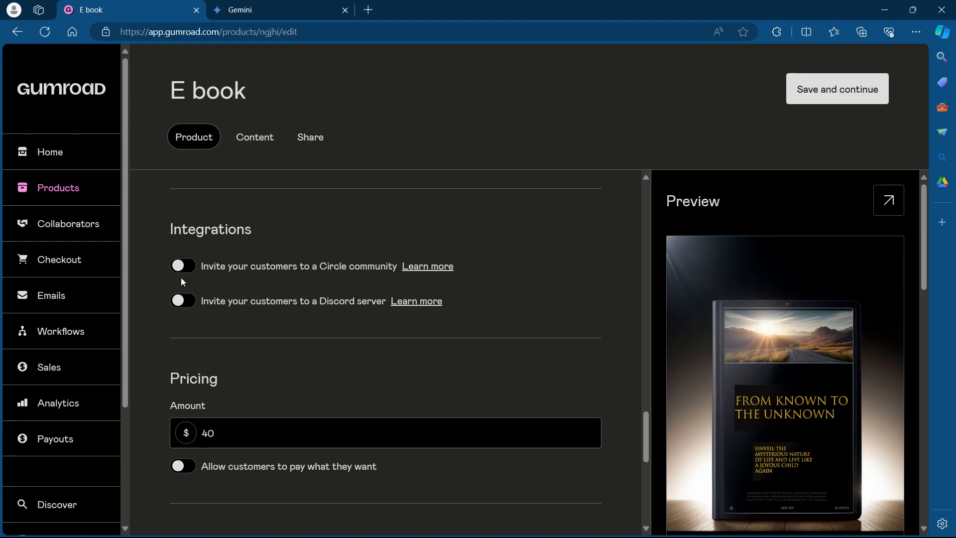
{"action": "scroll", "coordinate": [180, 277], "scroll_direction": "down", "scroll_amount": 3}
{"action": "scroll", "coordinate": [200, 253], "scroll_direction": "up", "scroll_amount": 2}
{"action": "scroll", "coordinate": [201, 254], "scroll_direction": "up", "scroll_amount": 1}
{"action": "scroll", "coordinate": [239, 279], "scroll_direction": "down", "scroll_amount": 3}
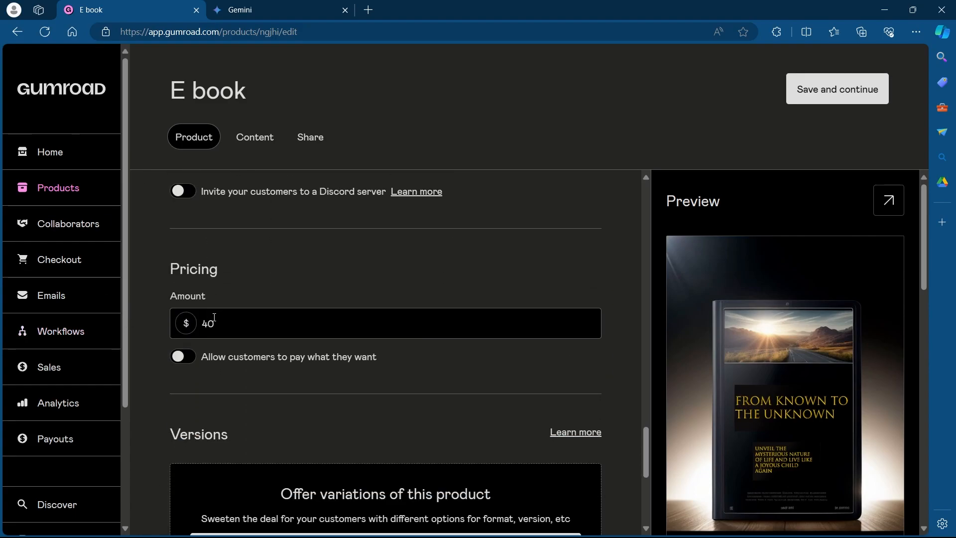
{"action": "scroll", "coordinate": [264, 249], "scroll_direction": "down", "scroll_amount": 1}
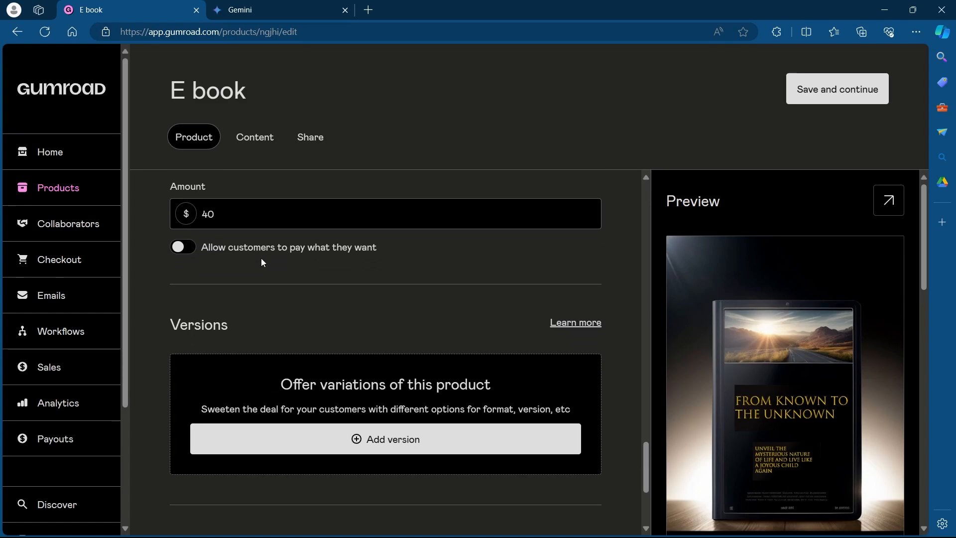
{"action": "scroll", "coordinate": [349, 259], "scroll_direction": "down", "scroll_amount": 2}
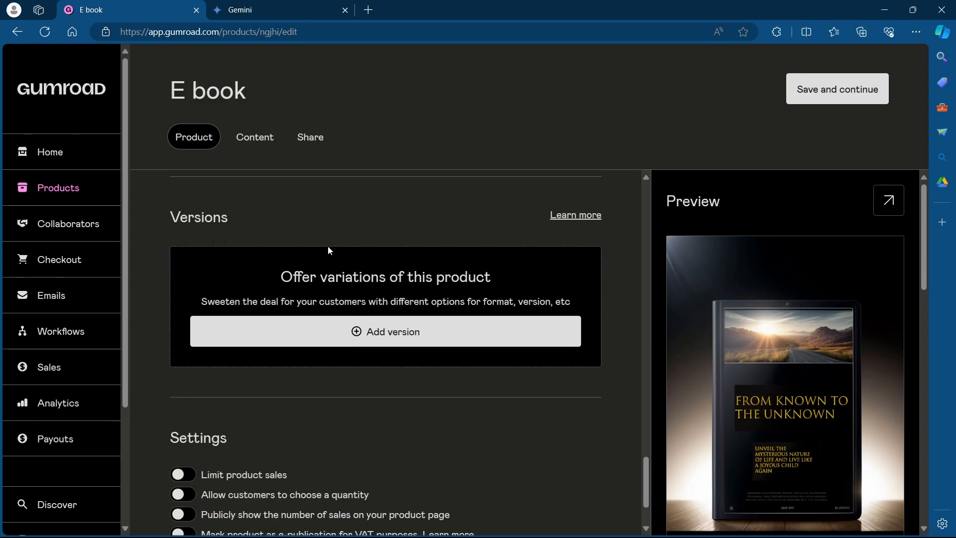
{"action": "scroll", "coordinate": [249, 358], "scroll_direction": "down", "scroll_amount": 2}
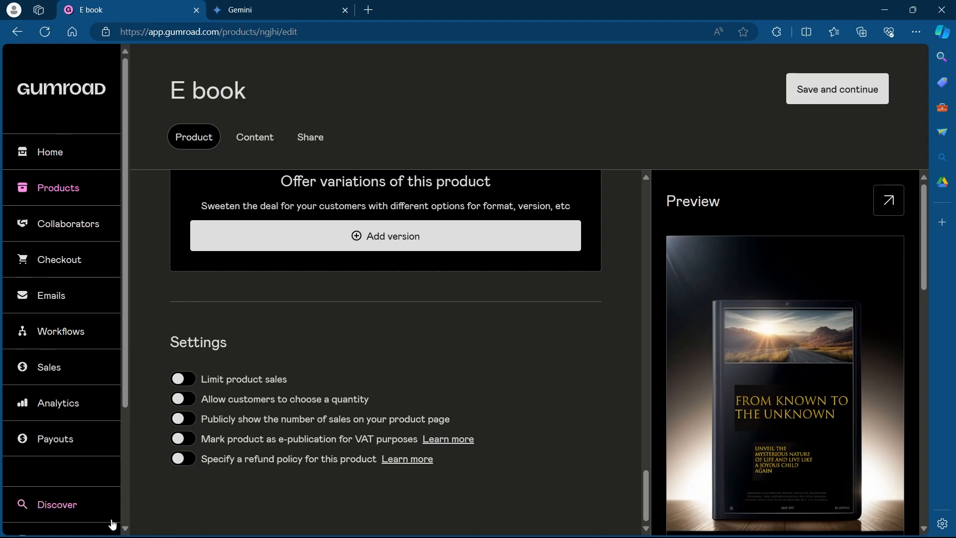
{"action": "left_click", "coordinate": [834, 88]}
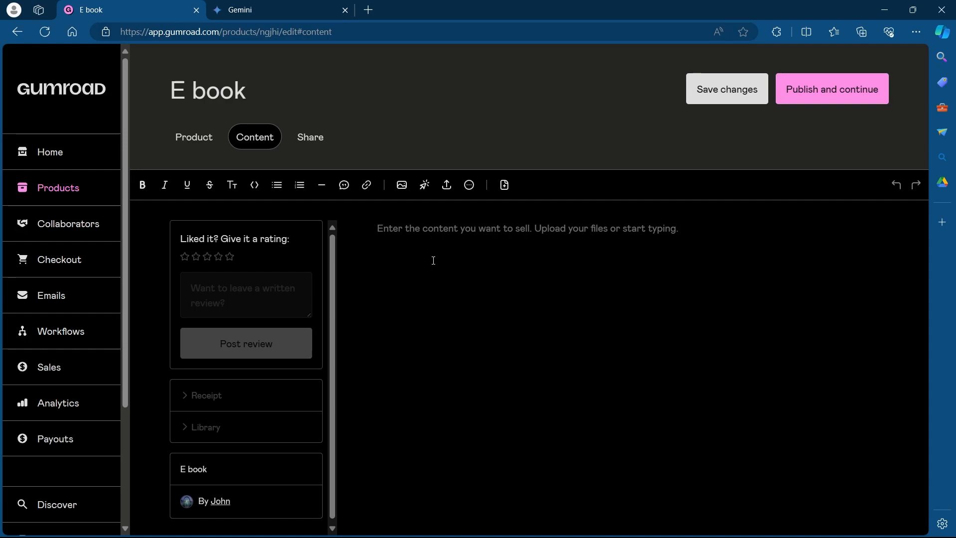
{"action": "scroll", "coordinate": [102, 366], "scroll_direction": "down", "scroll_amount": 1}
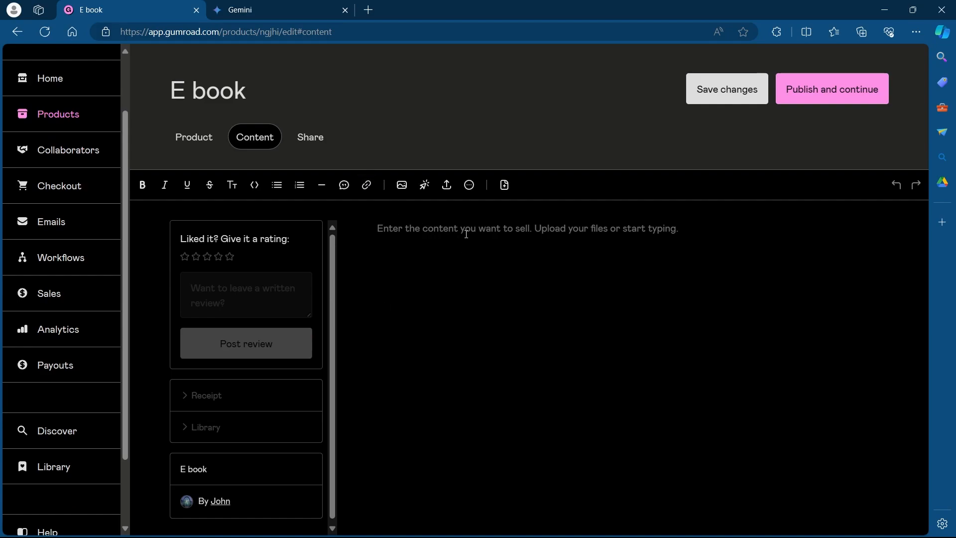
{"action": "left_click", "coordinate": [373, 190]}
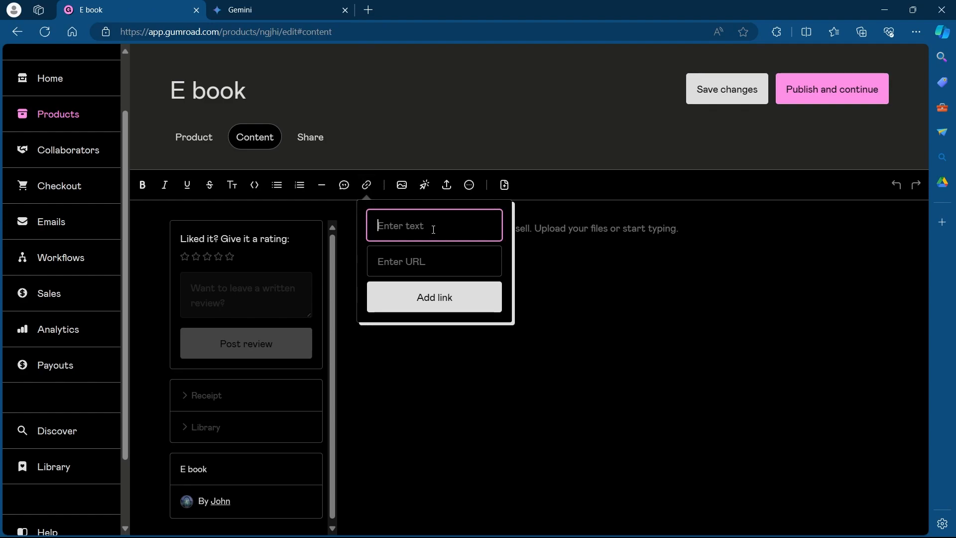
{"action": "left_click", "coordinate": [435, 264]}
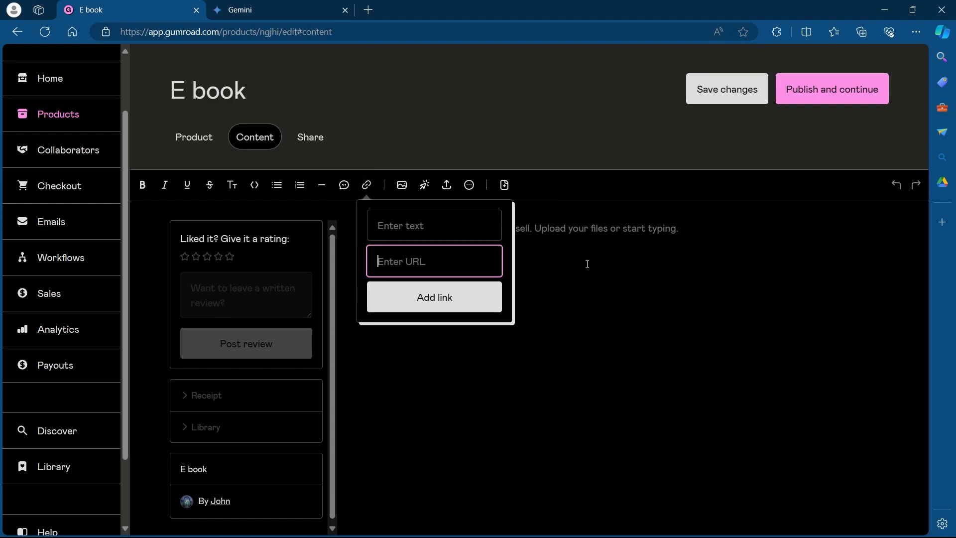
{"action": "left_click", "coordinate": [632, 272]}
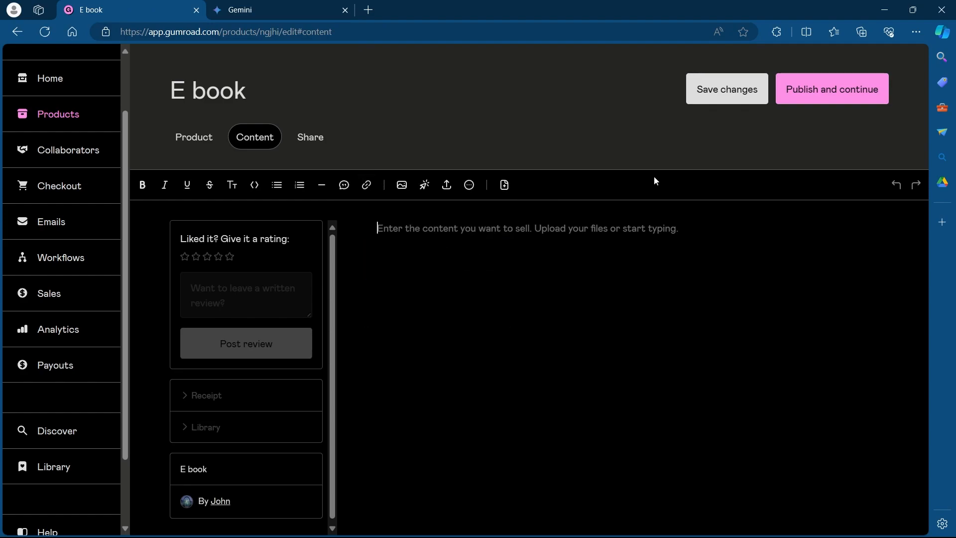
Publish the E book product, save the changes on its sharing page, and return to the products list.
{"action": "left_click", "coordinate": [840, 85]}
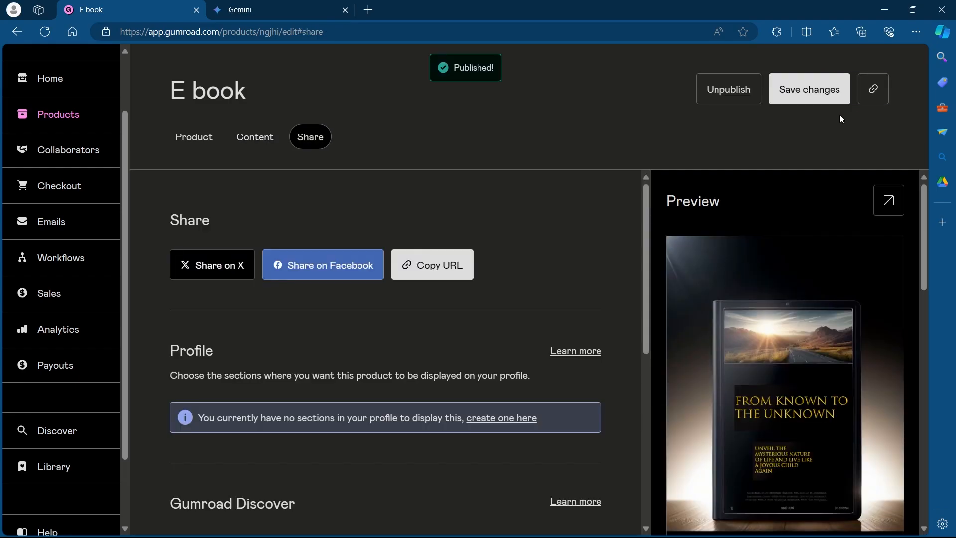
{"action": "left_click", "coordinate": [801, 90]}
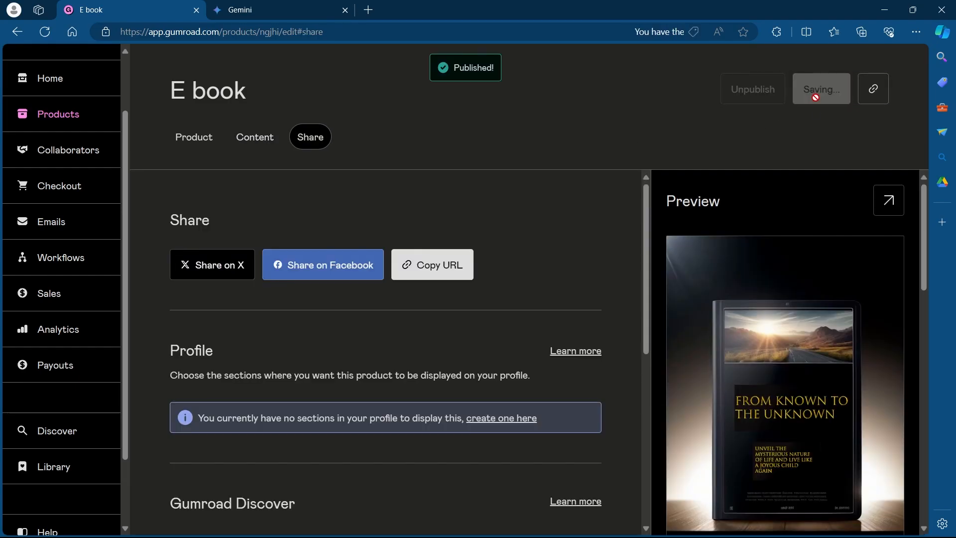
{"action": "left_click", "coordinate": [62, 125]}
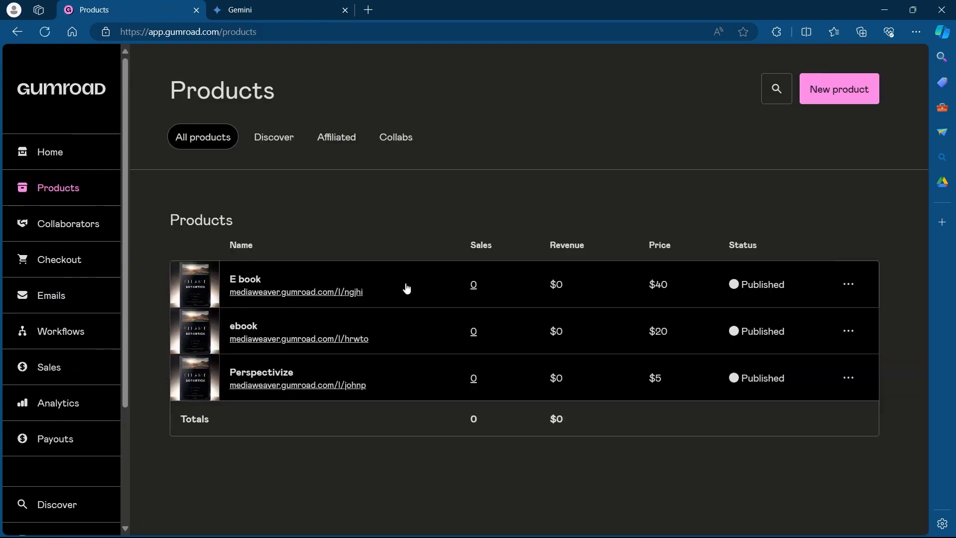
Open the $40 E book's public page, review its cover, summary and details, and start a purchase with "Buy this".
{"action": "left_click", "coordinate": [292, 292]}
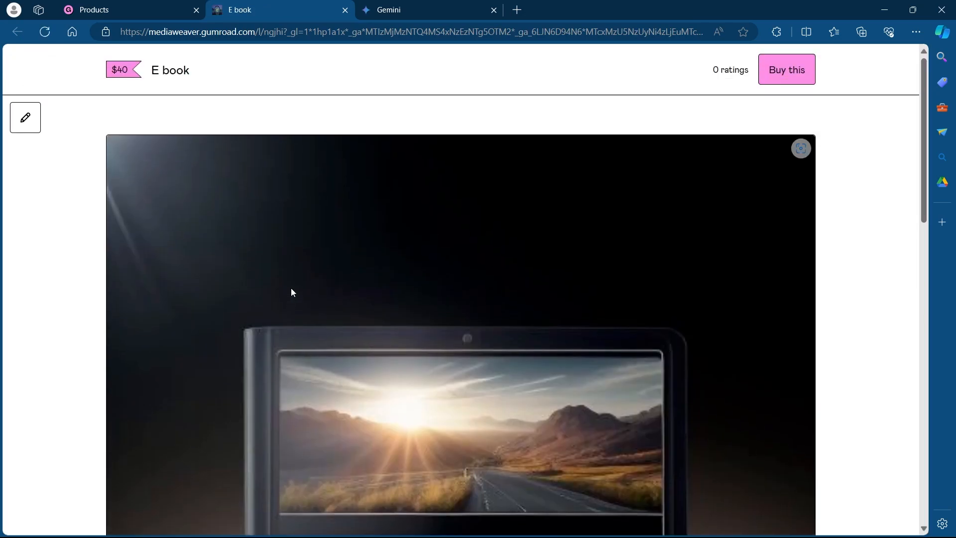
{"action": "scroll", "coordinate": [203, 330], "scroll_direction": "down", "scroll_amount": 10}
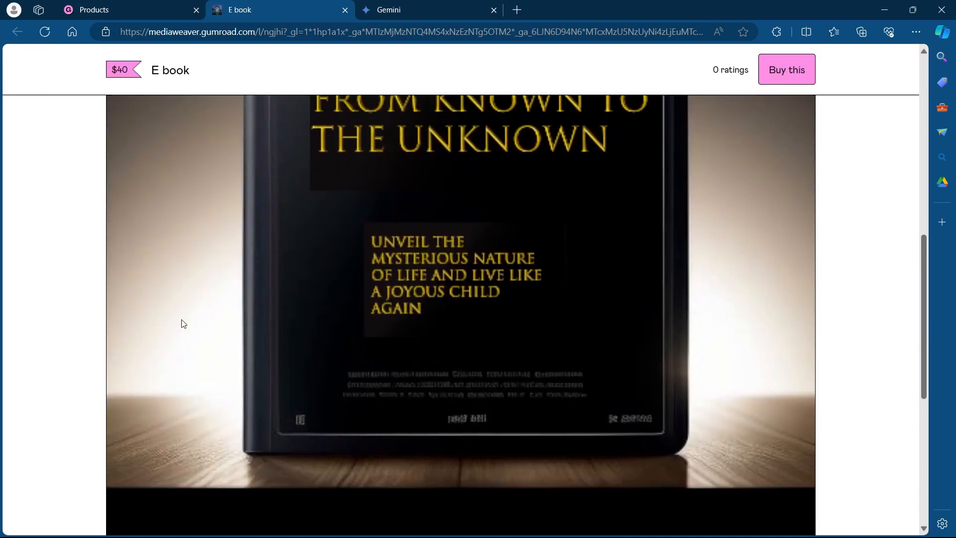
{"action": "scroll", "coordinate": [517, 297], "scroll_direction": "up", "scroll_amount": 2}
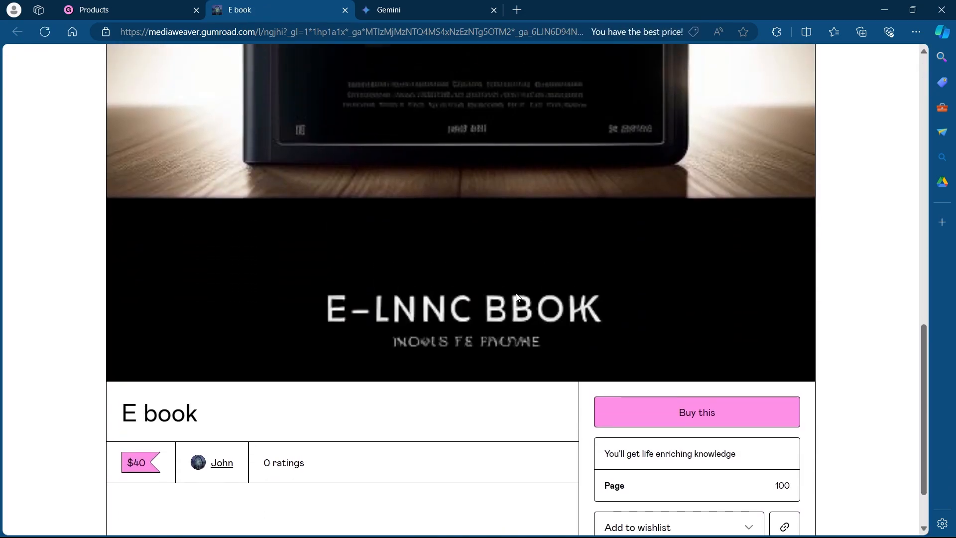
{"action": "scroll", "coordinate": [510, 286], "scroll_direction": "up", "scroll_amount": 12}
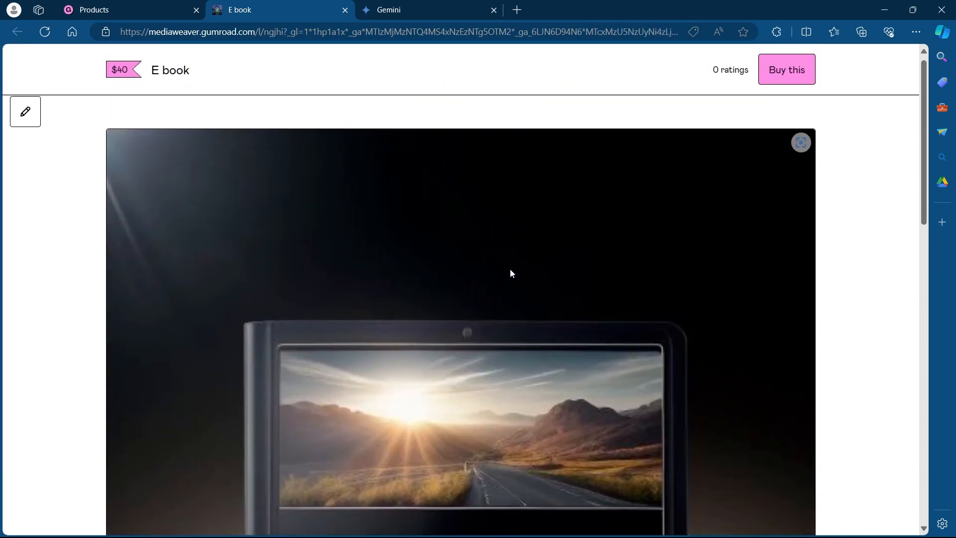
{"action": "scroll", "coordinate": [510, 272], "scroll_direction": "down", "scroll_amount": 8}
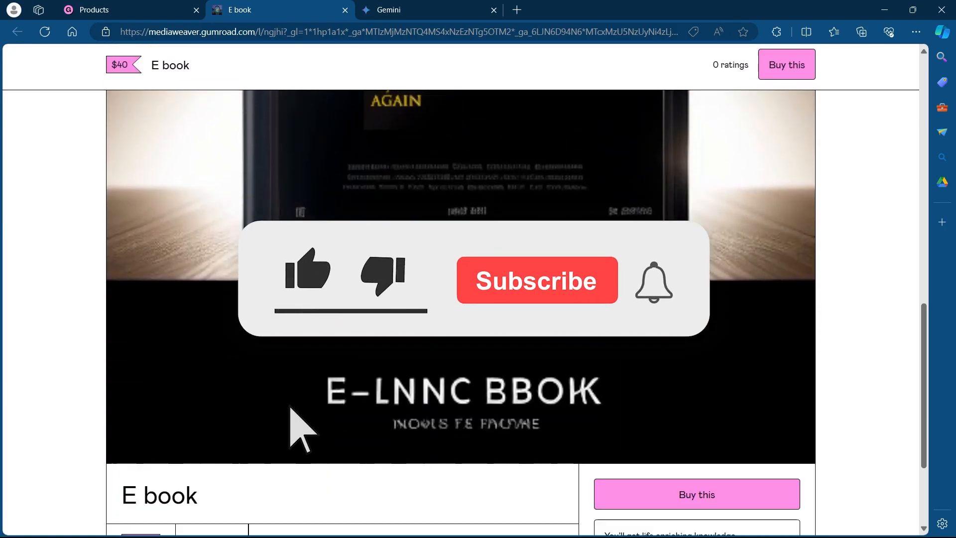
{"action": "scroll", "coordinate": [510, 272], "scroll_direction": "down", "scroll_amount": 3}
{"action": "left_click", "coordinate": [680, 340]}
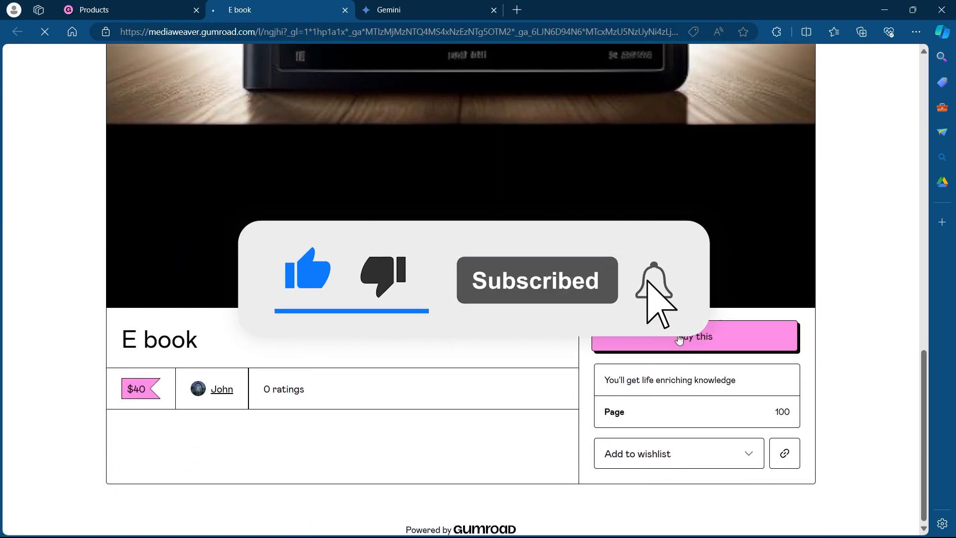